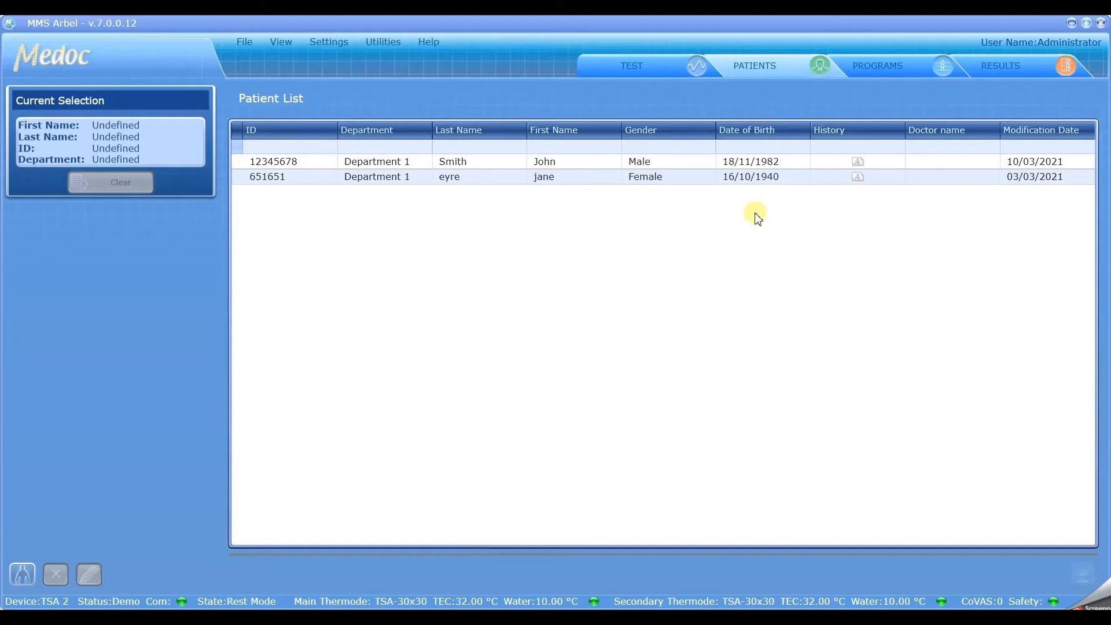
- Select all six DCHEPS programs in the program list: CHEPS limits, CHEPS levels, Cold Pulses Demo, Heat Pulses Demo and both Ramp and Hold programs
click(882, 69)
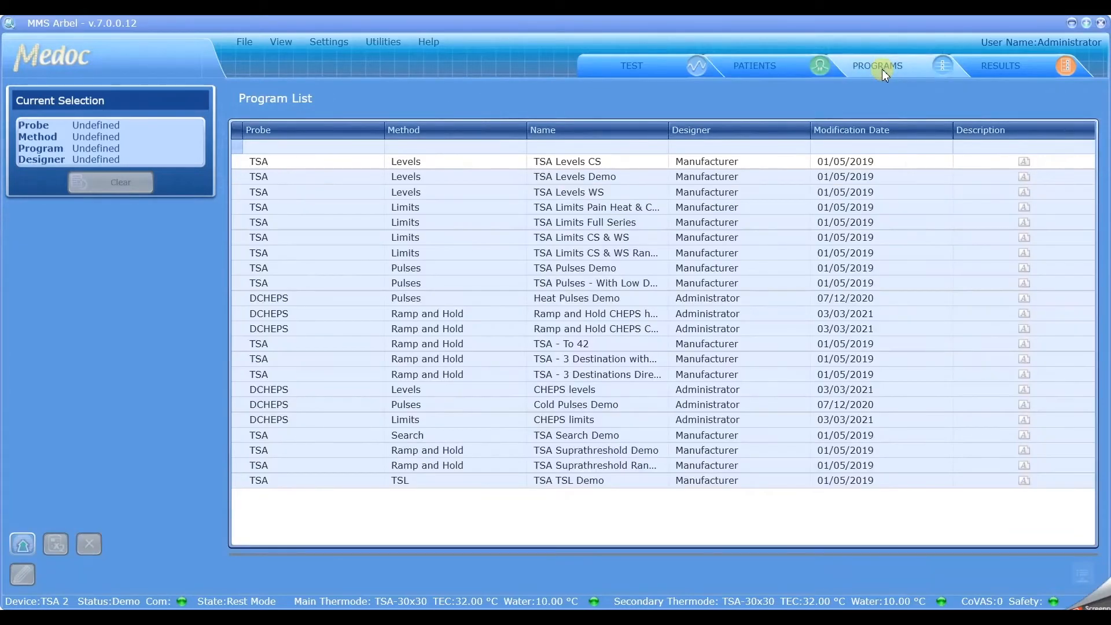
click(763, 74)
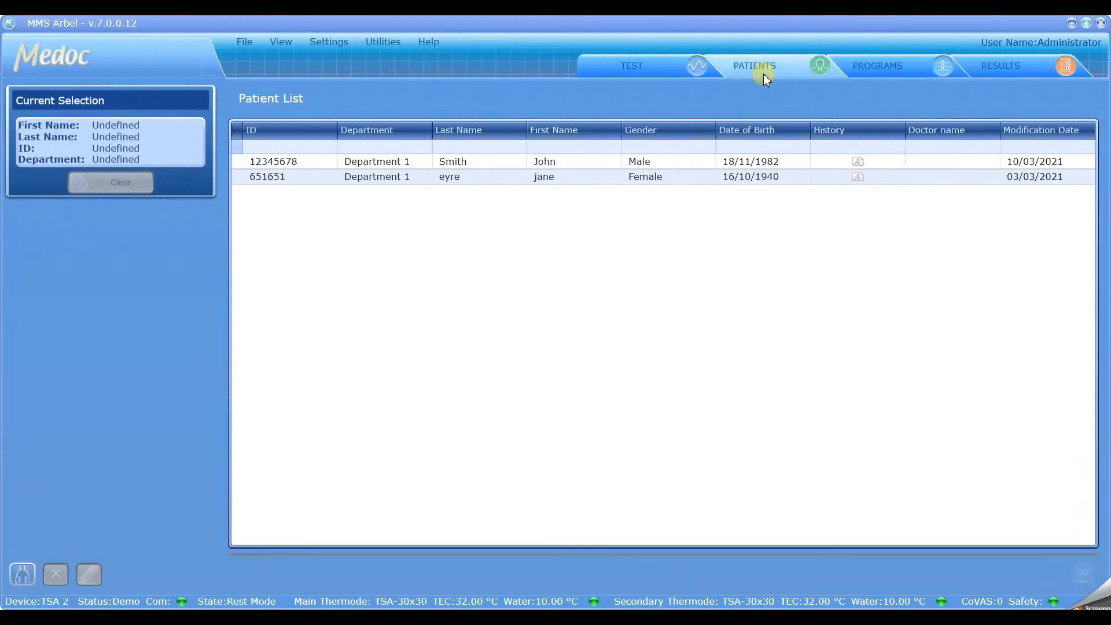
click(884, 63)
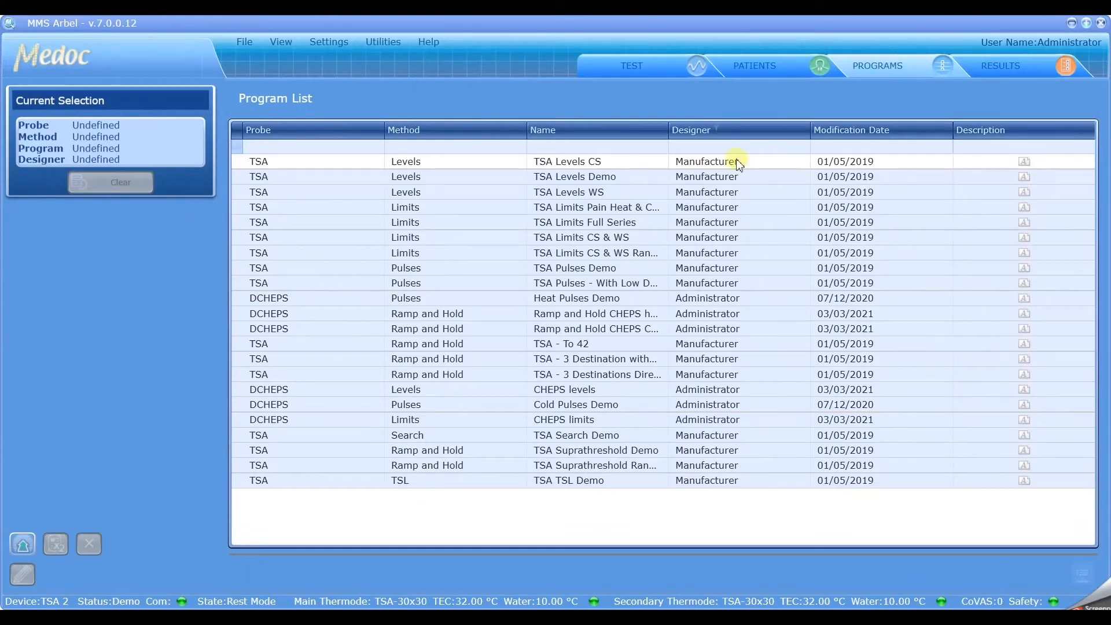
click(310, 420)
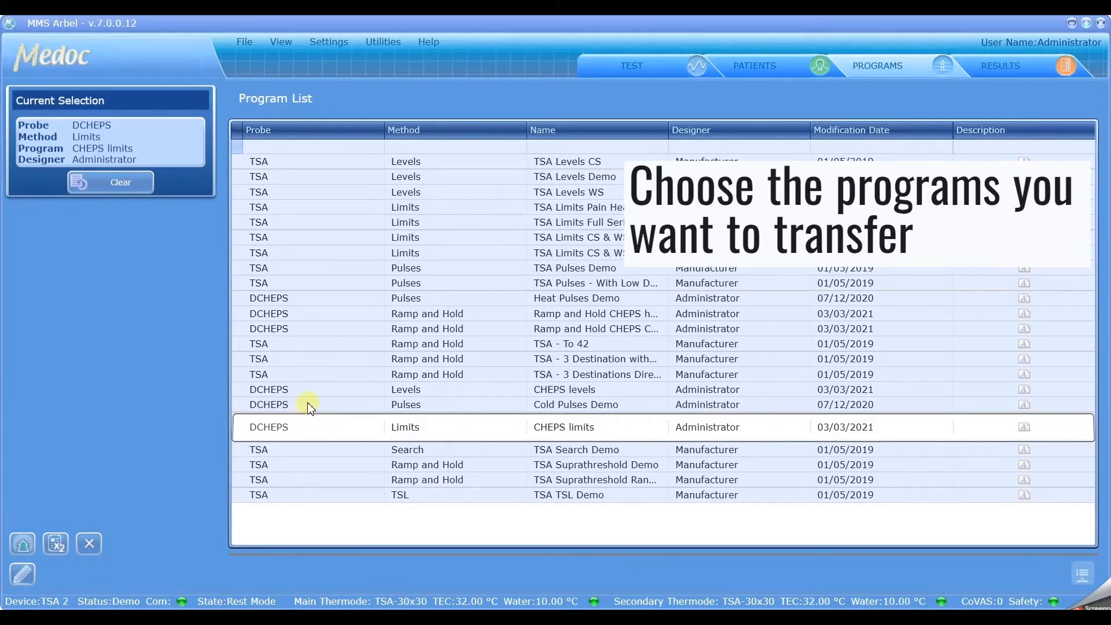
click(310, 404)
click(317, 391)
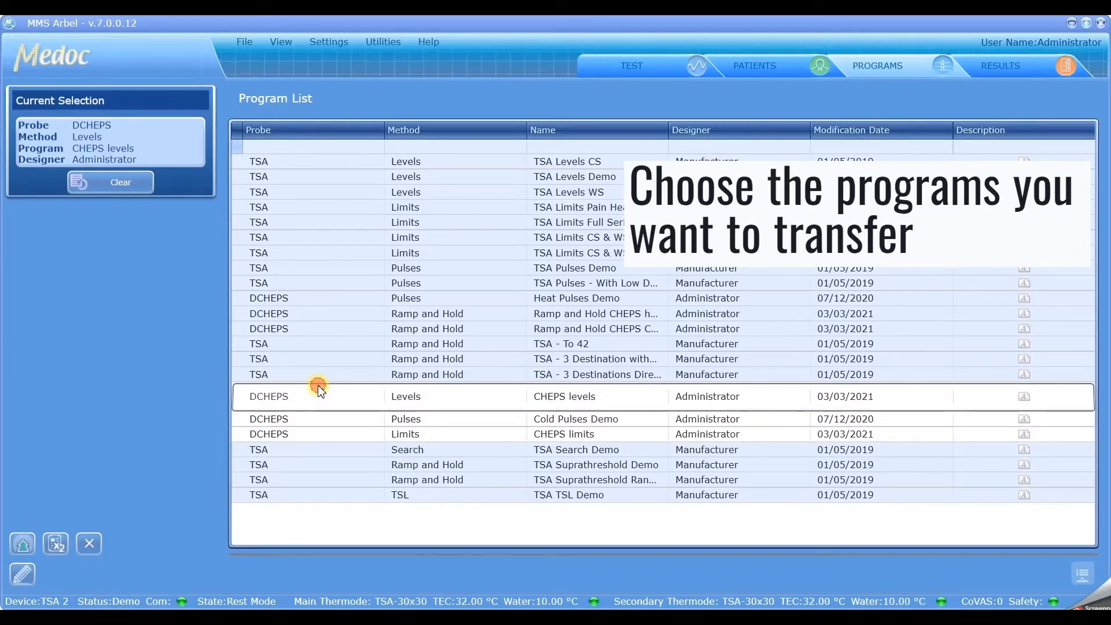
click(289, 325)
click(289, 316)
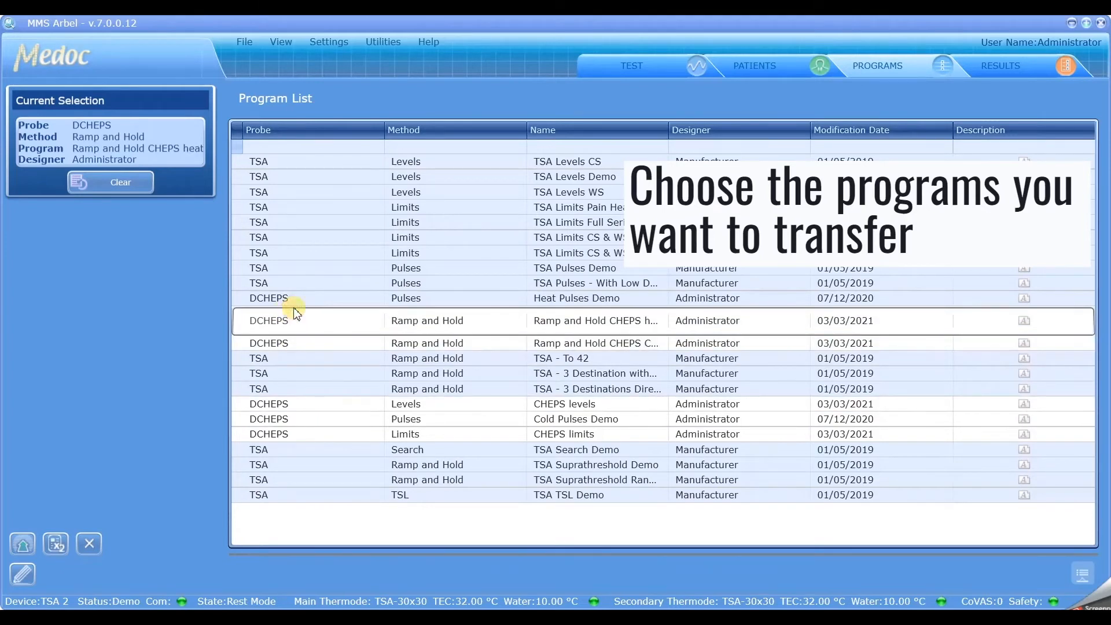
click(303, 296)
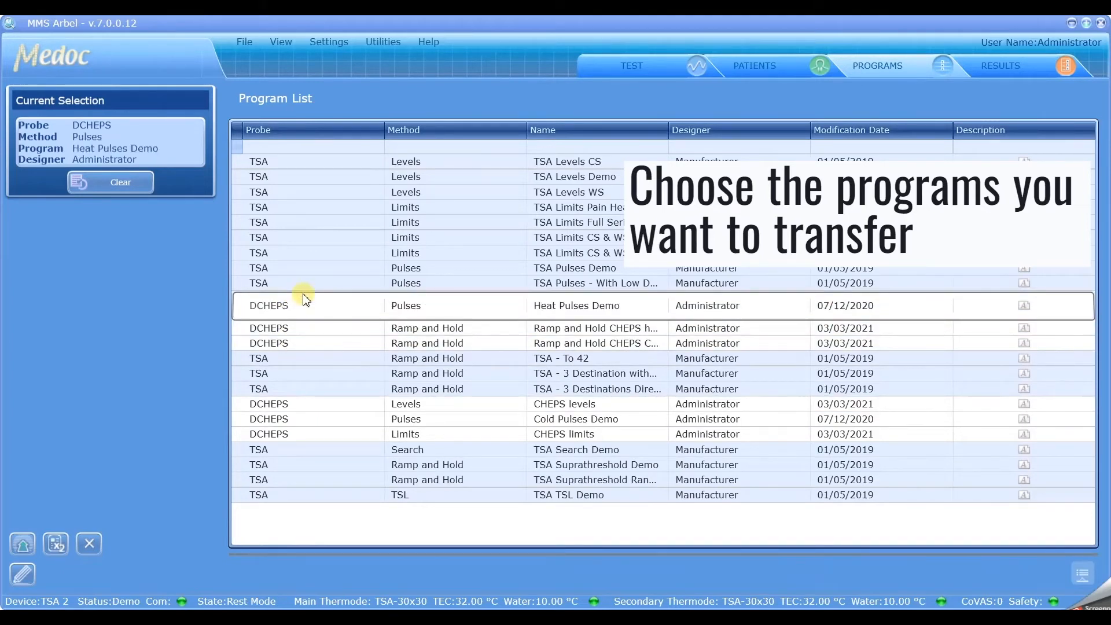
- Export the selected programs to the Desktop as a MEDOC Main Station export file named CHEPS THERMODE PROGRAMS
click(244, 43)
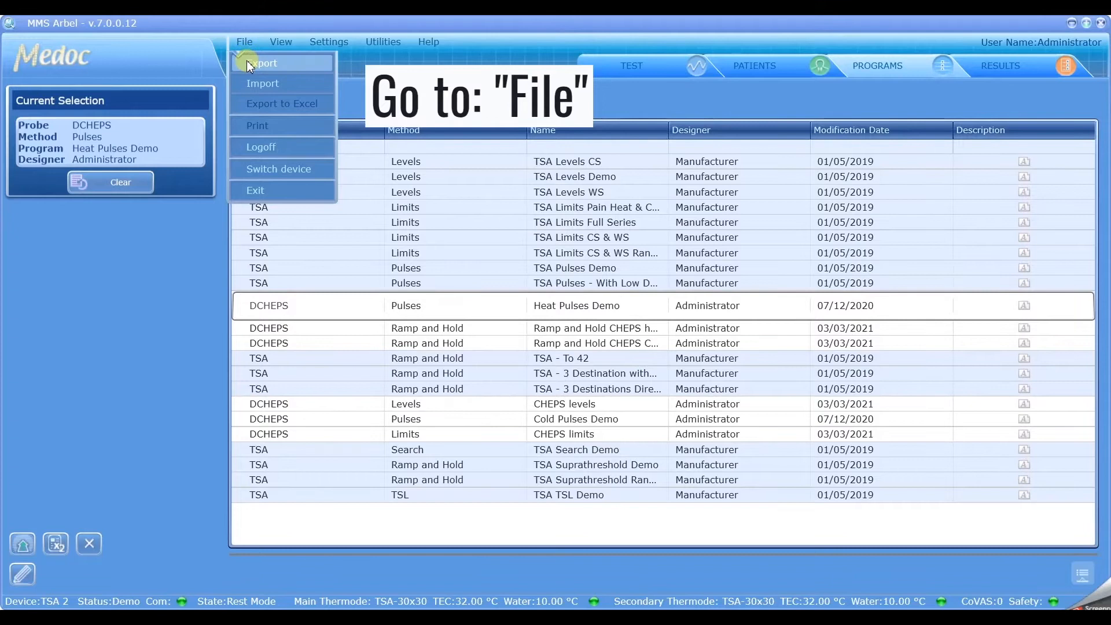
click(248, 63)
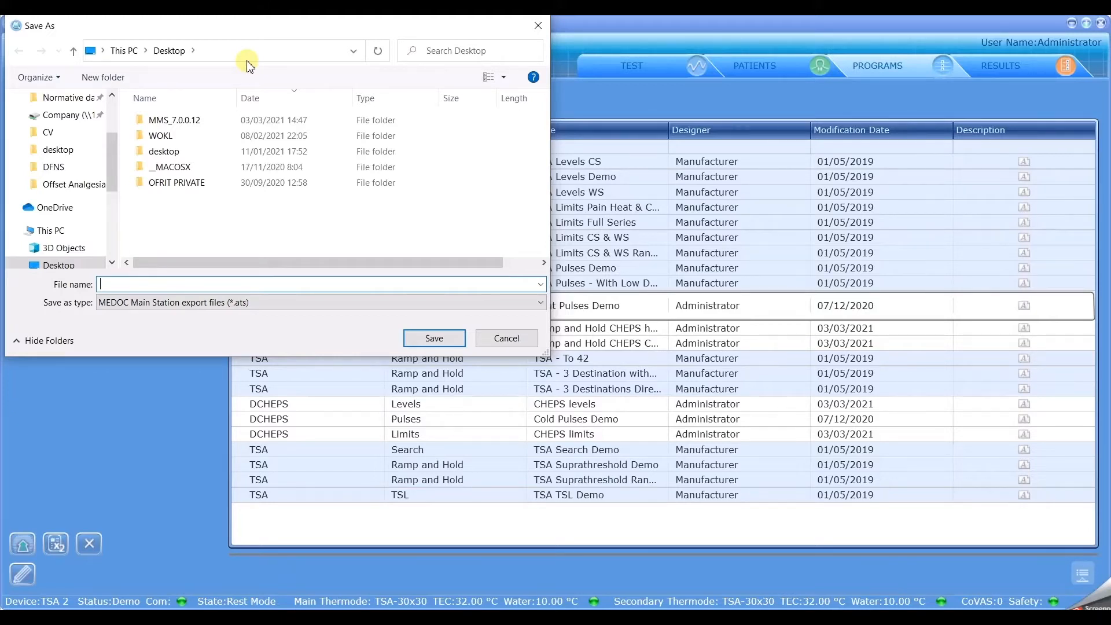
text(CHEPS THERMODE PROGRAMS)
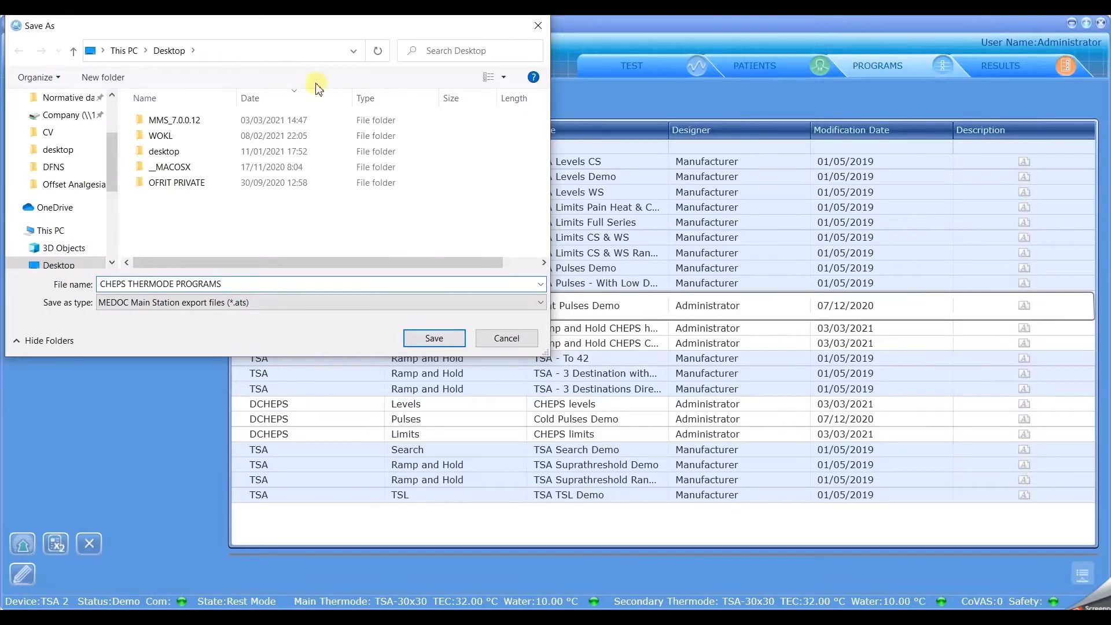
click(426, 340)
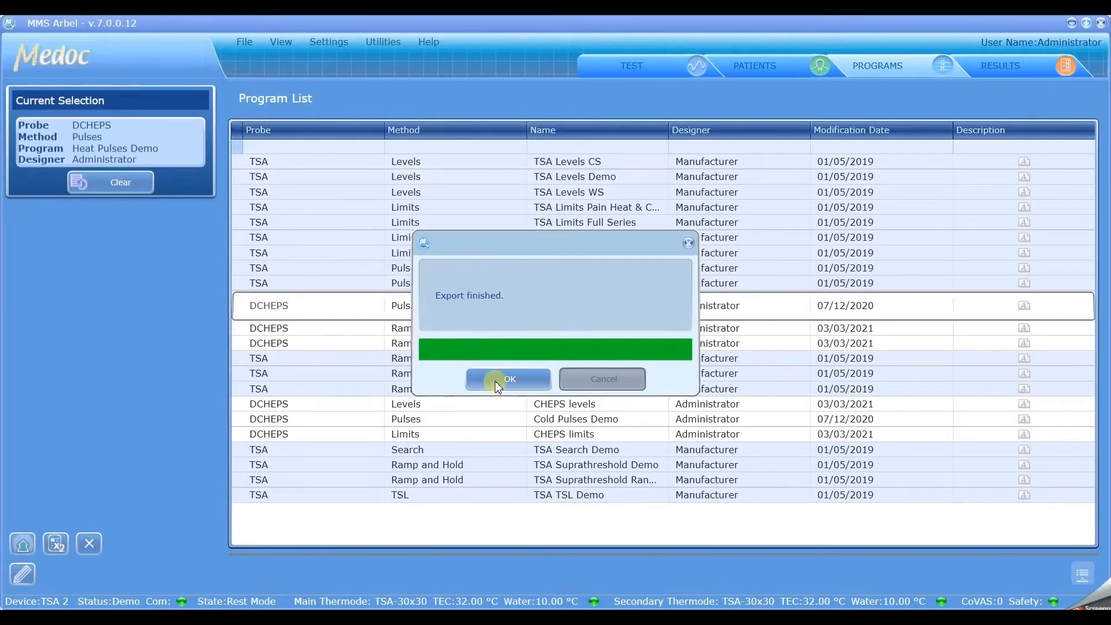
click(494, 382)
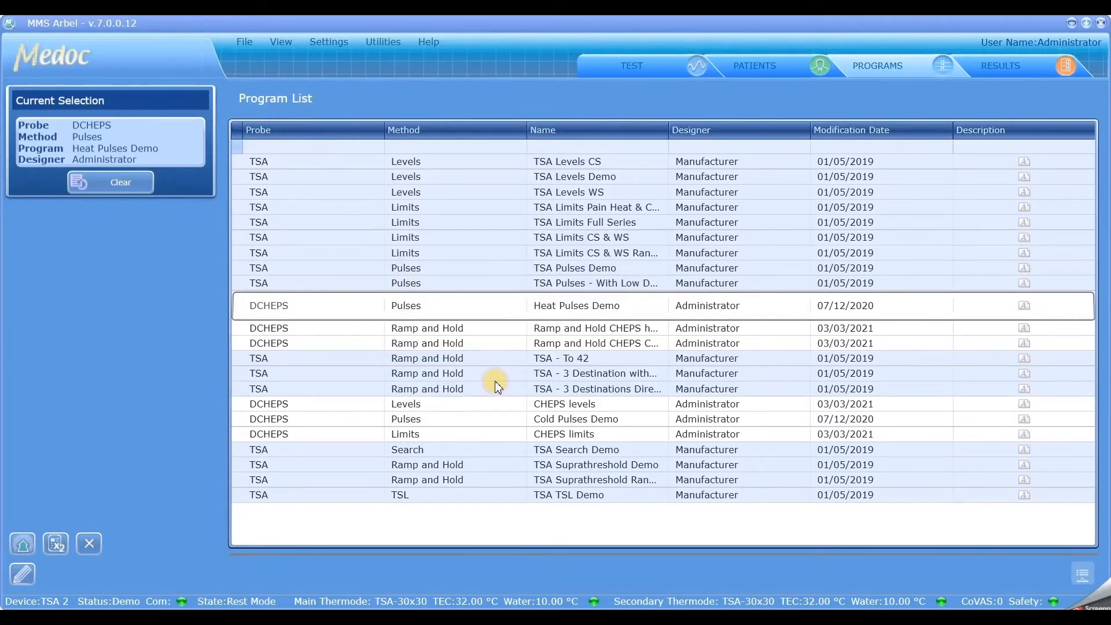
- Delete the CHEPS limits, Cold Pulses Demo, CHEPS levels and both Ramp and Hold CHEPS programs from the program list
click(413, 439)
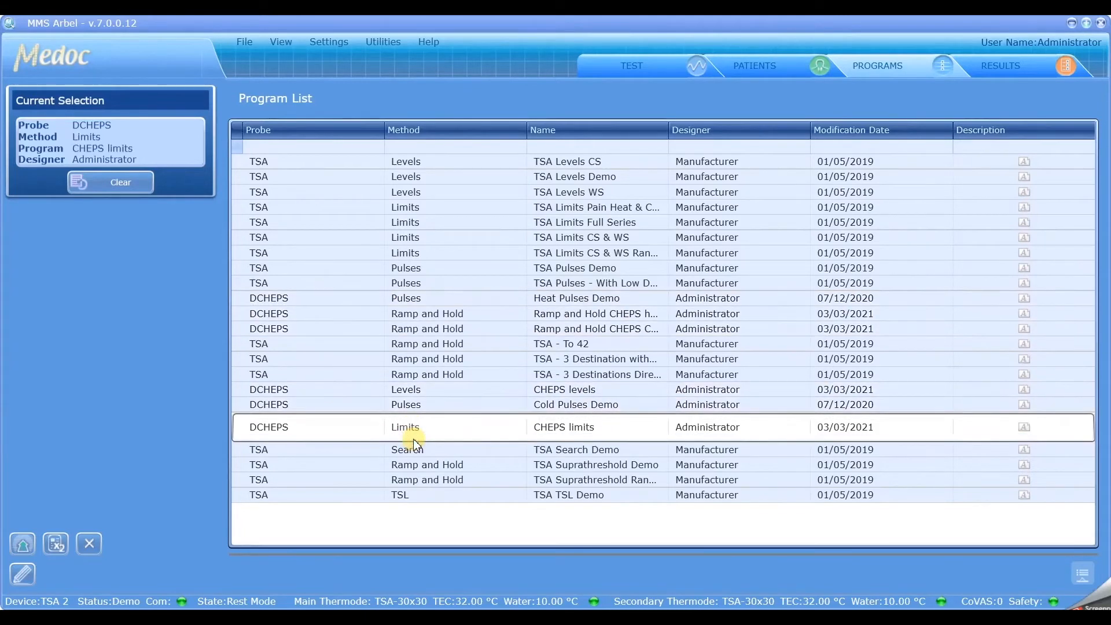
click(417, 405)
click(417, 390)
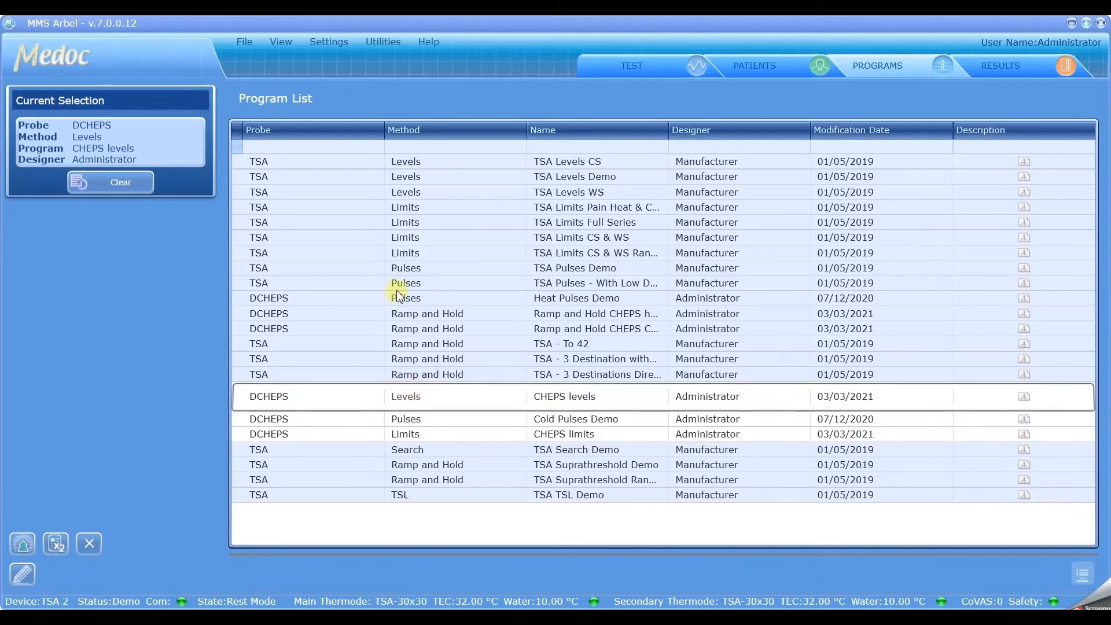
click(402, 342)
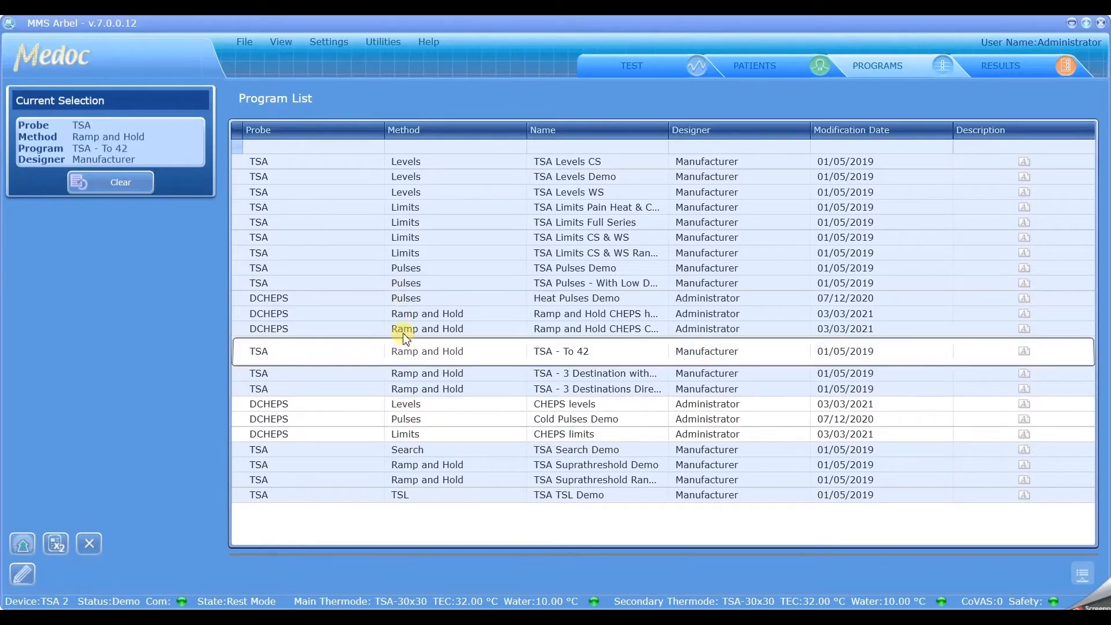
click(407, 329)
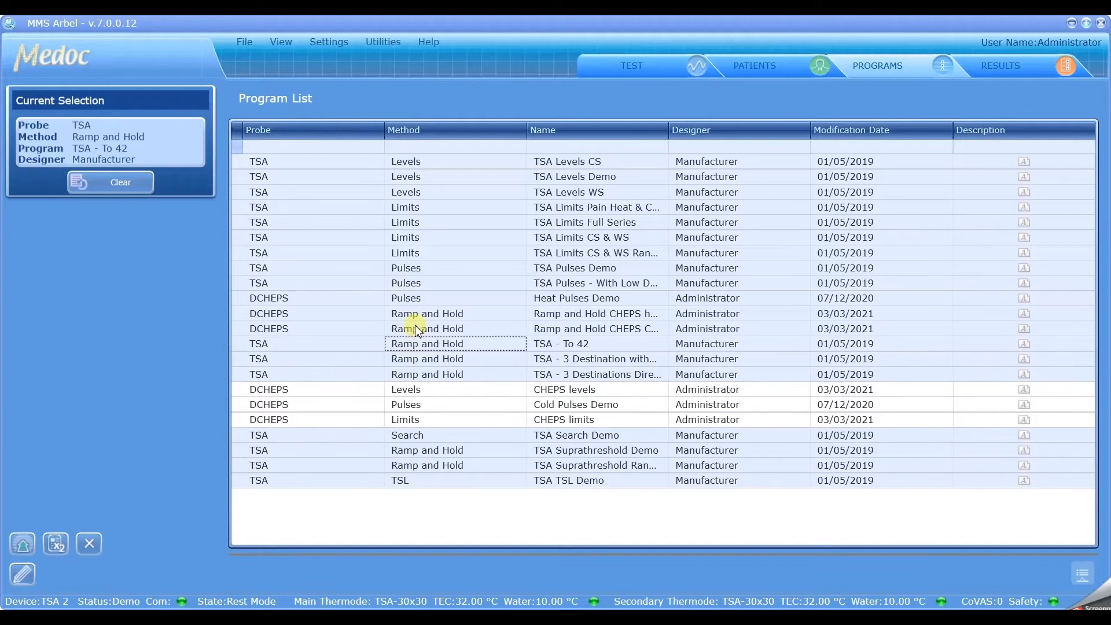
click(421, 314)
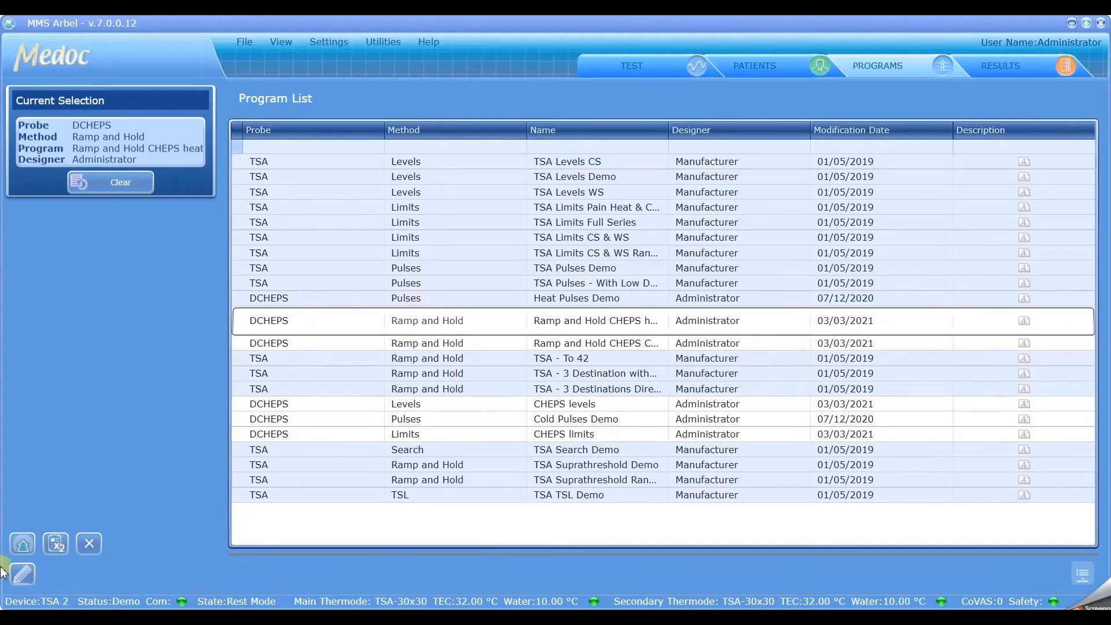
click(84, 547)
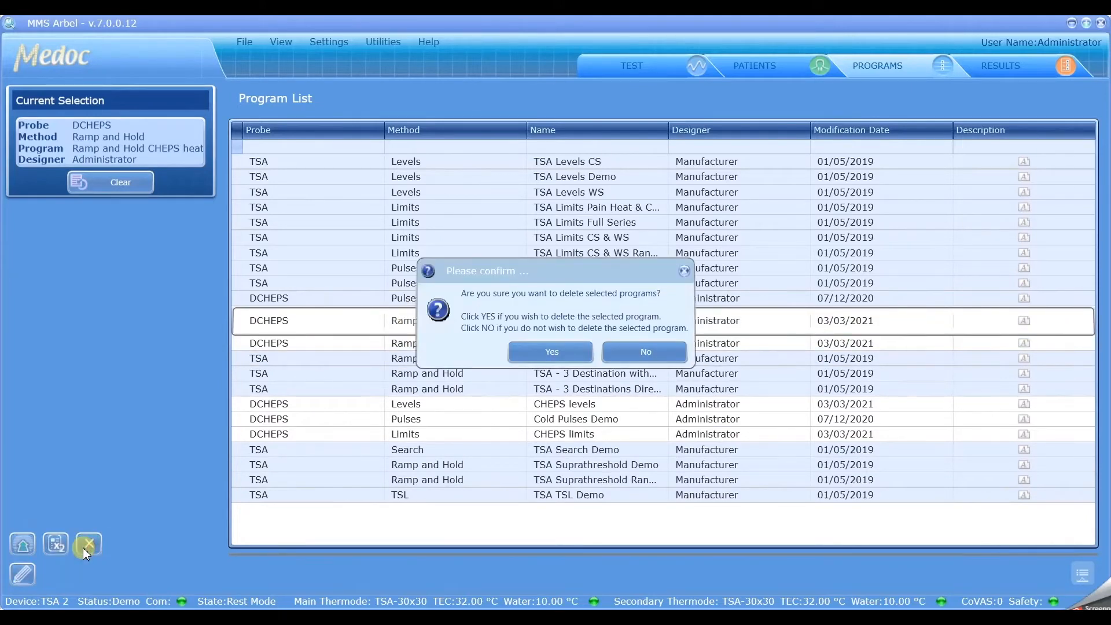
click(547, 356)
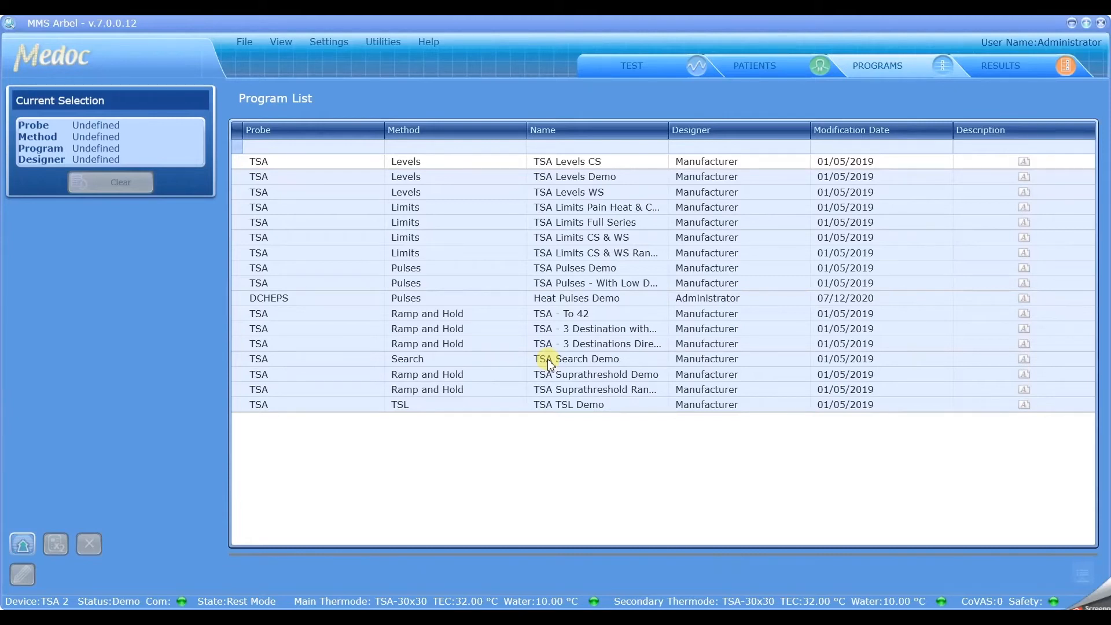
- Import the programs from CHEPS THERMODE PROGRAMS.ats on the Desktop, keeping both records for the conflicting Heat Pulses Demo
click(392, 302)
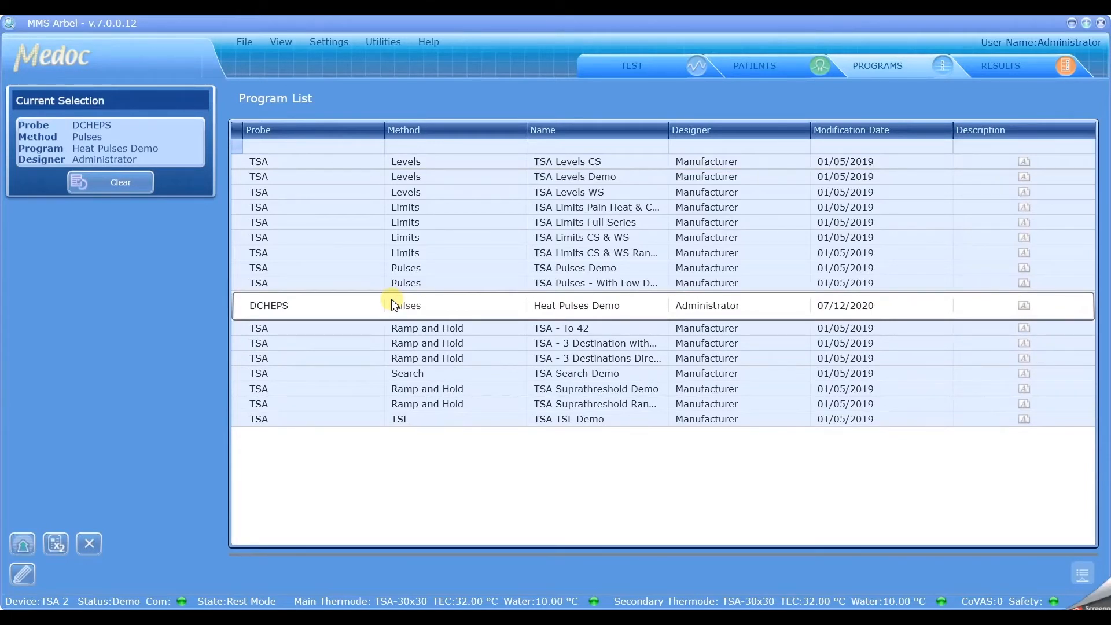
click(244, 40)
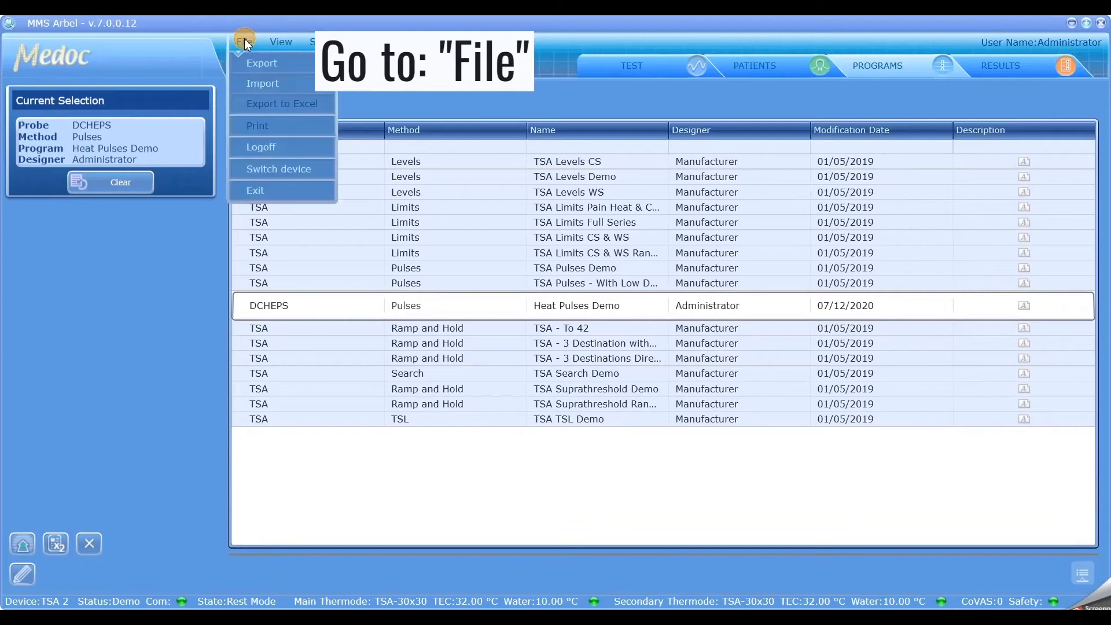
click(254, 83)
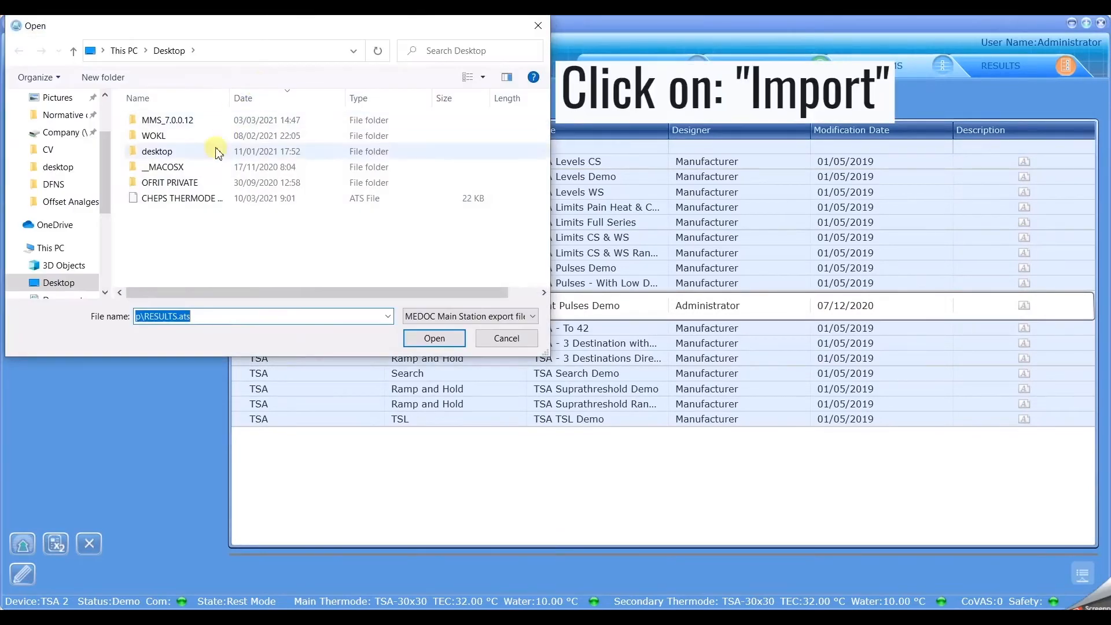
click(198, 201)
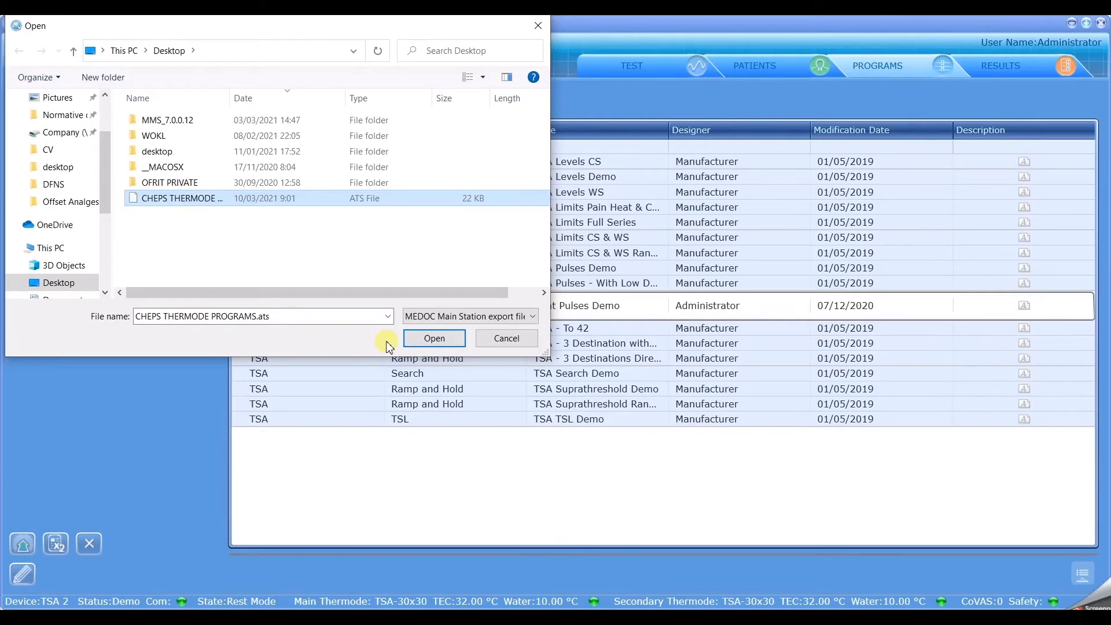
click(431, 338)
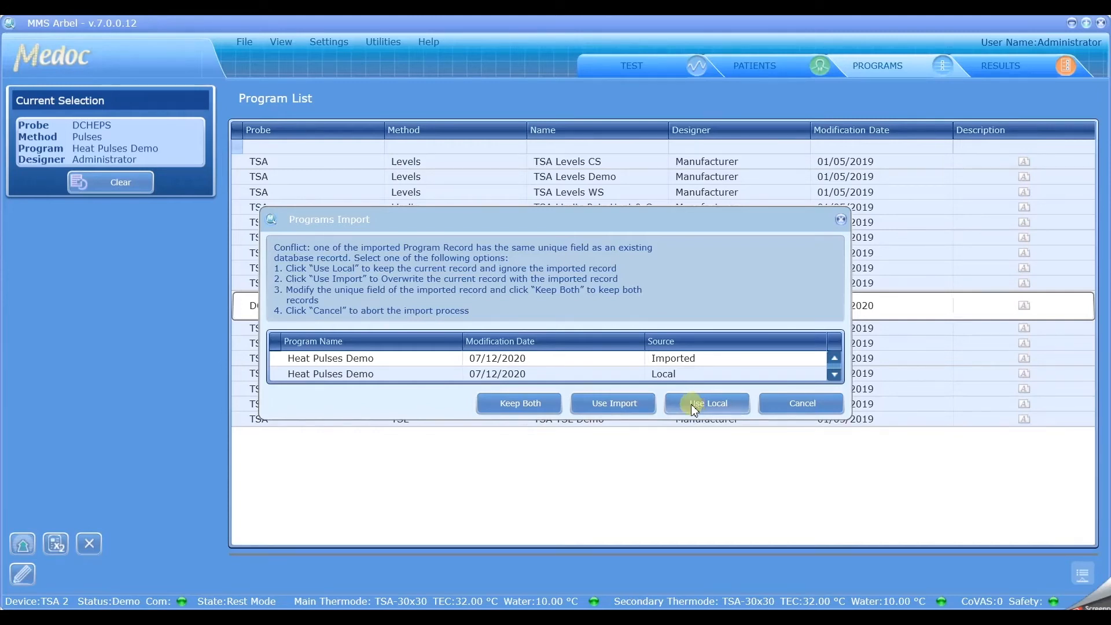
click(526, 407)
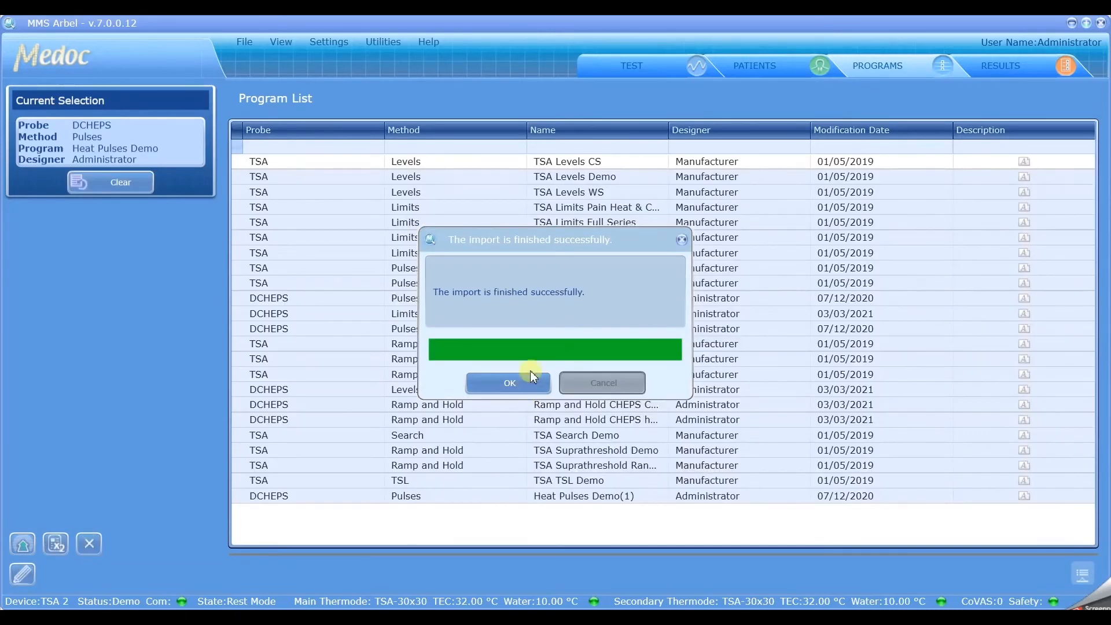
click(529, 376)
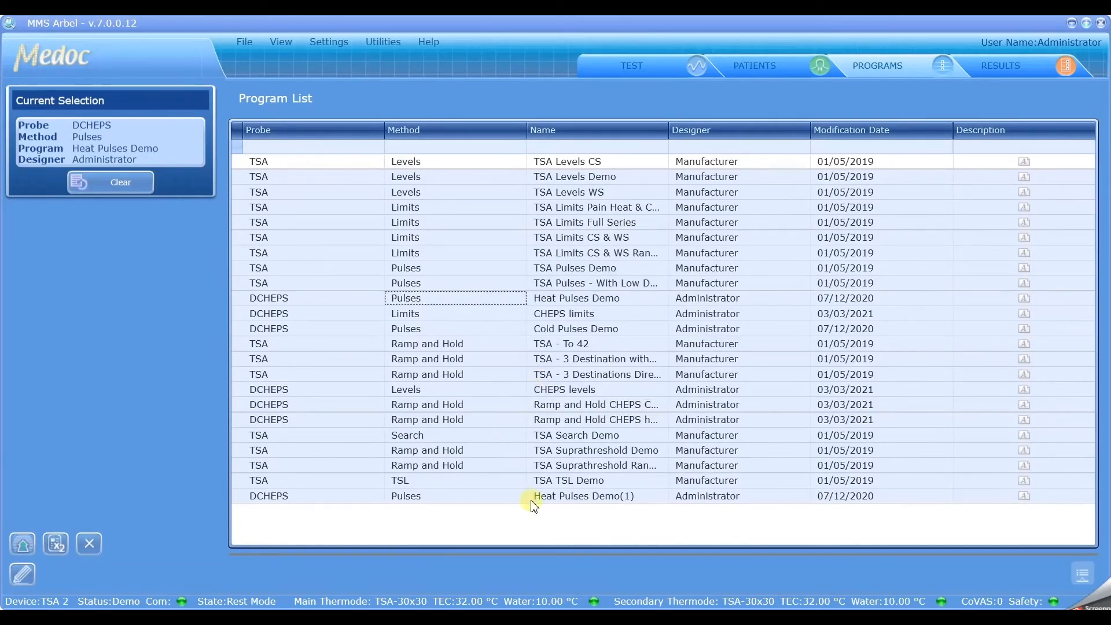
- Delete the duplicate program Heat Pulses Demo(1) from the program list
click(282, 303)
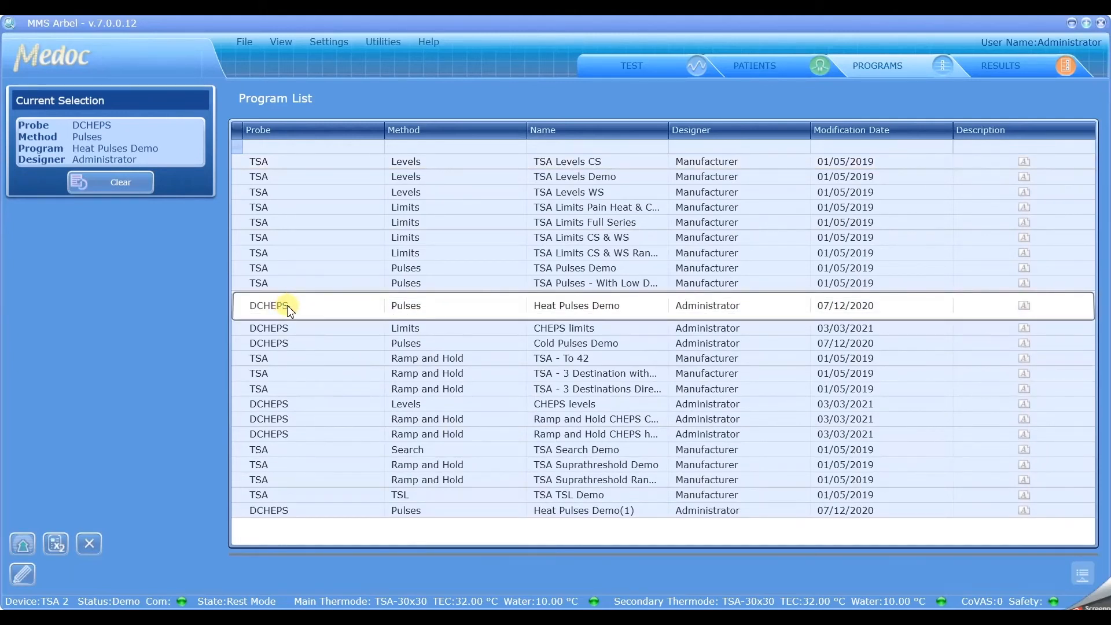
click(258, 511)
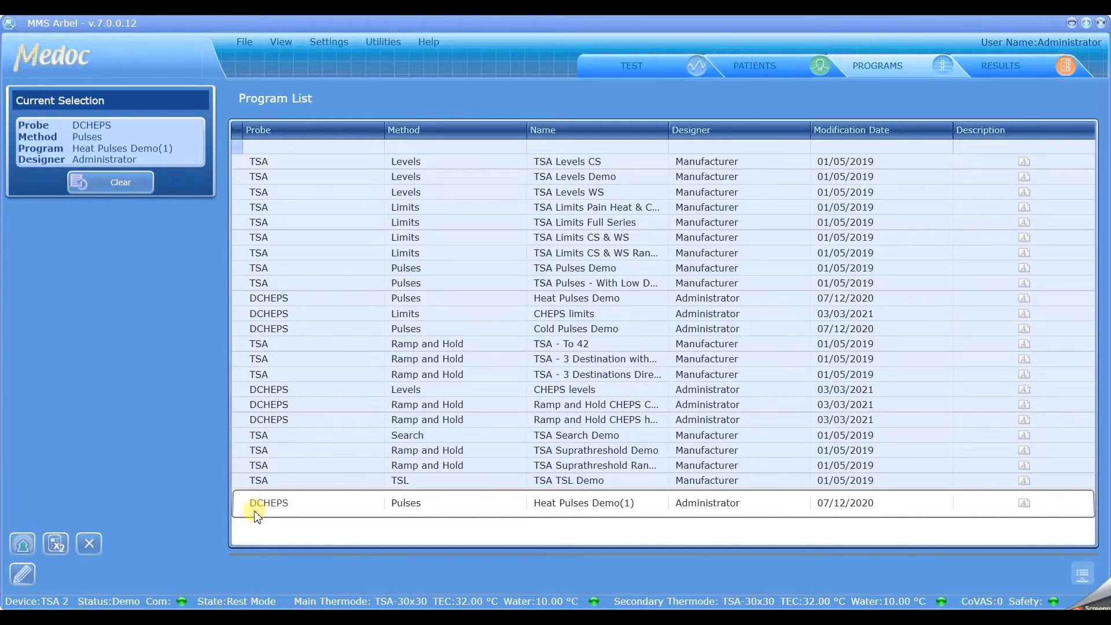
click(89, 544)
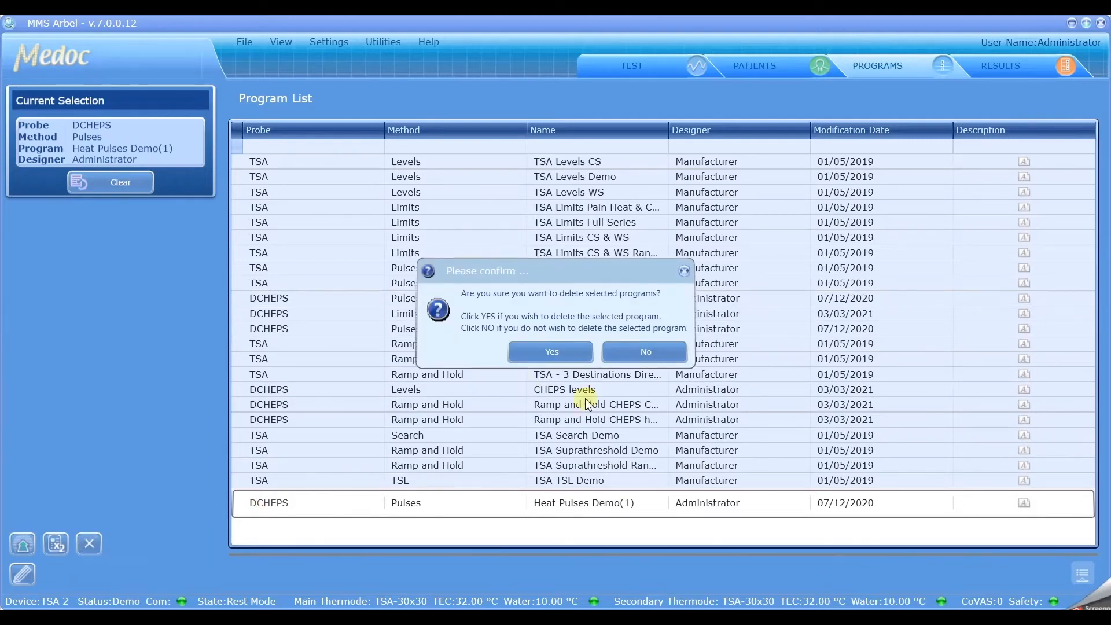
click(551, 357)
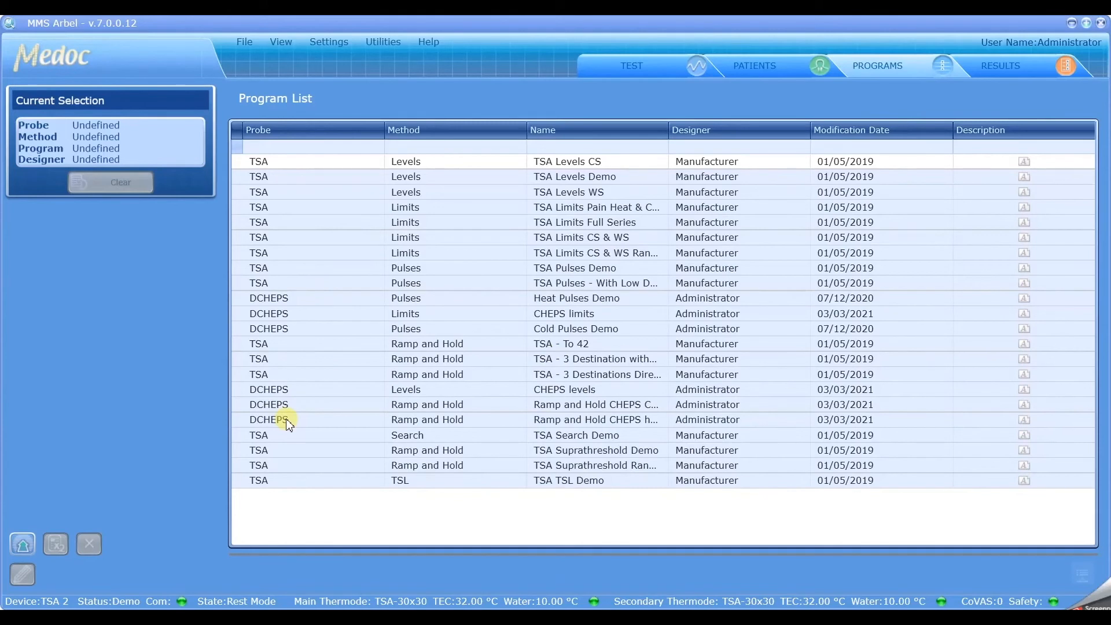
- Open the results list and select the C6 left TSA Limits Full Series result and the L4 right TSA Limits result
click(765, 70)
click(876, 65)
click(996, 65)
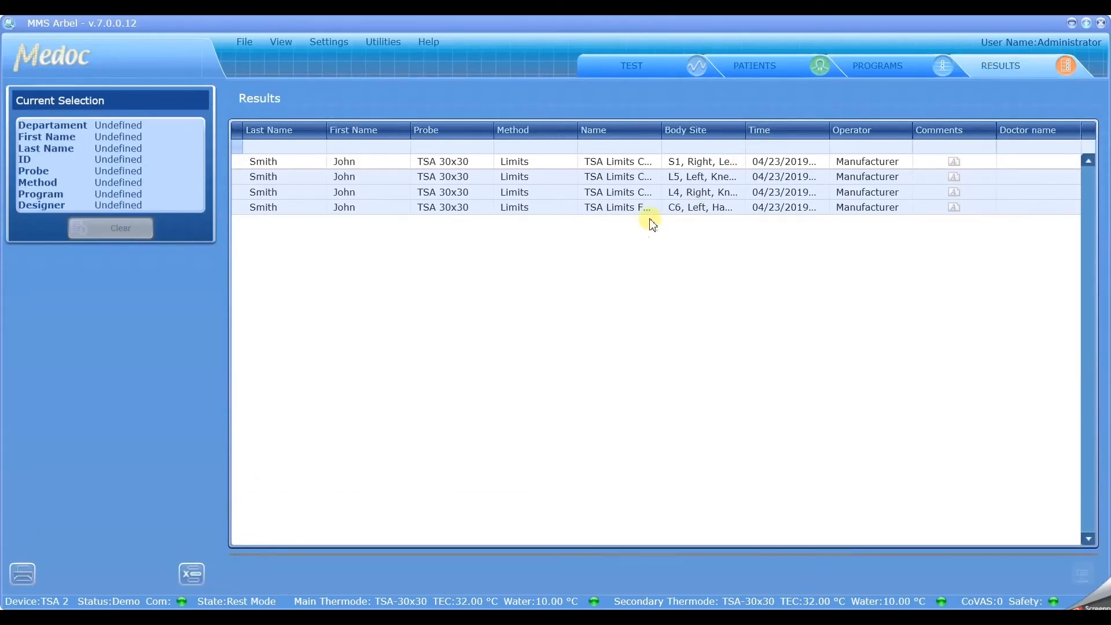
click(659, 215)
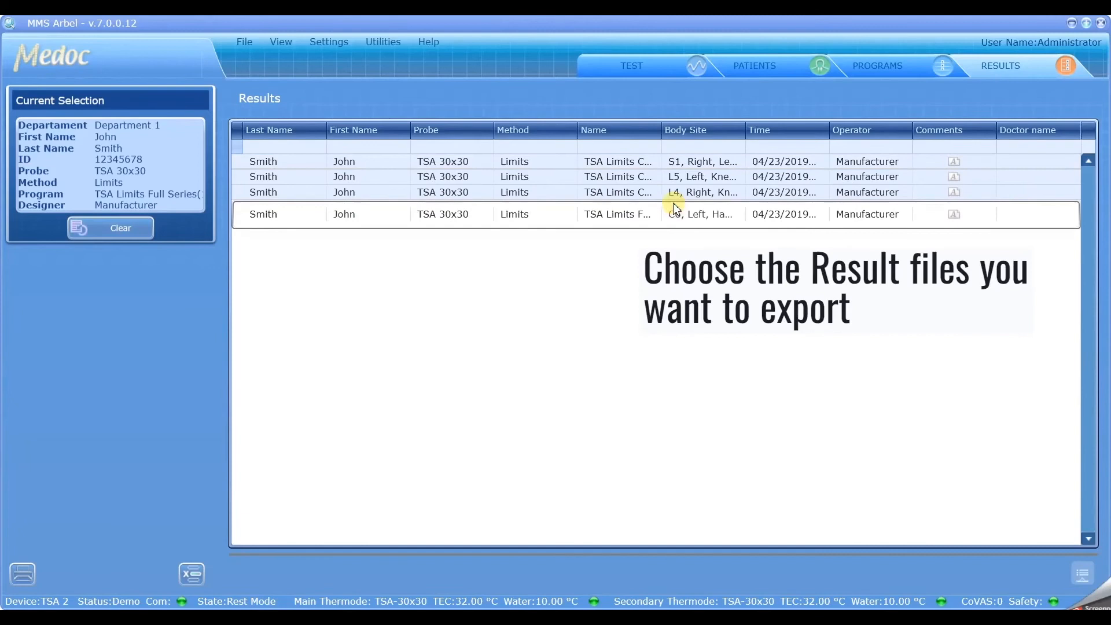
click(658, 195)
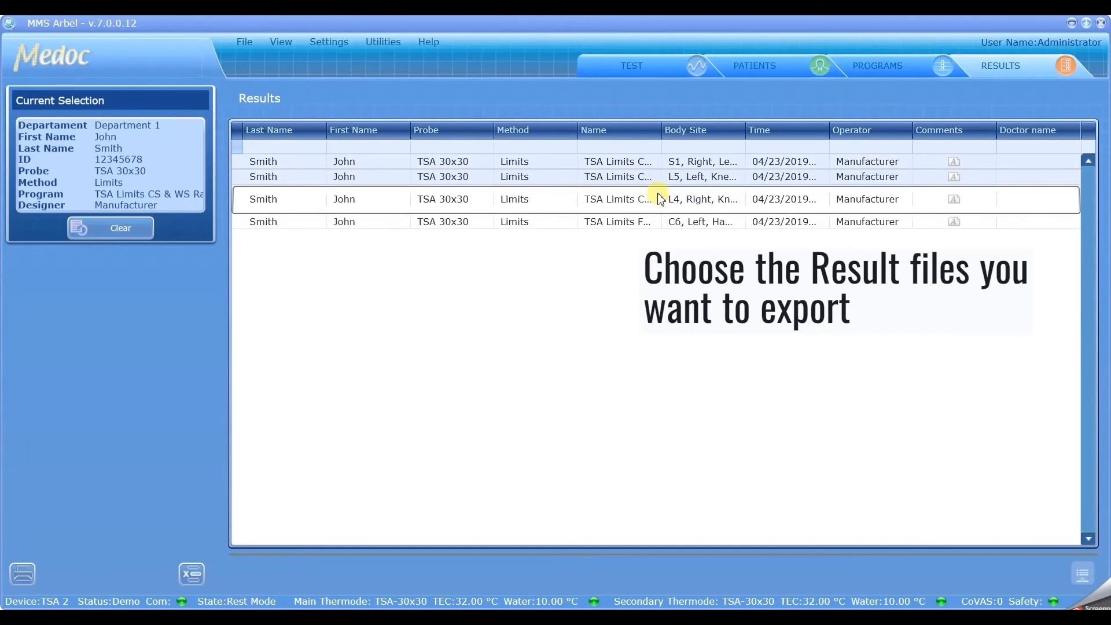
- Set up a results export limited to the current selection, with My Computer as the location
click(243, 41)
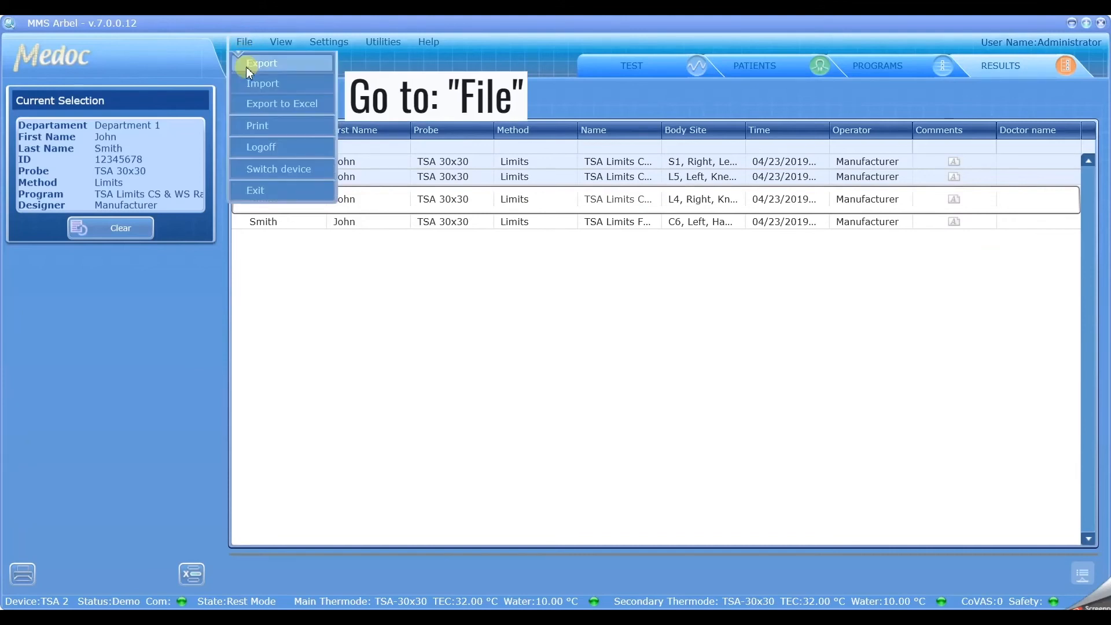
click(248, 65)
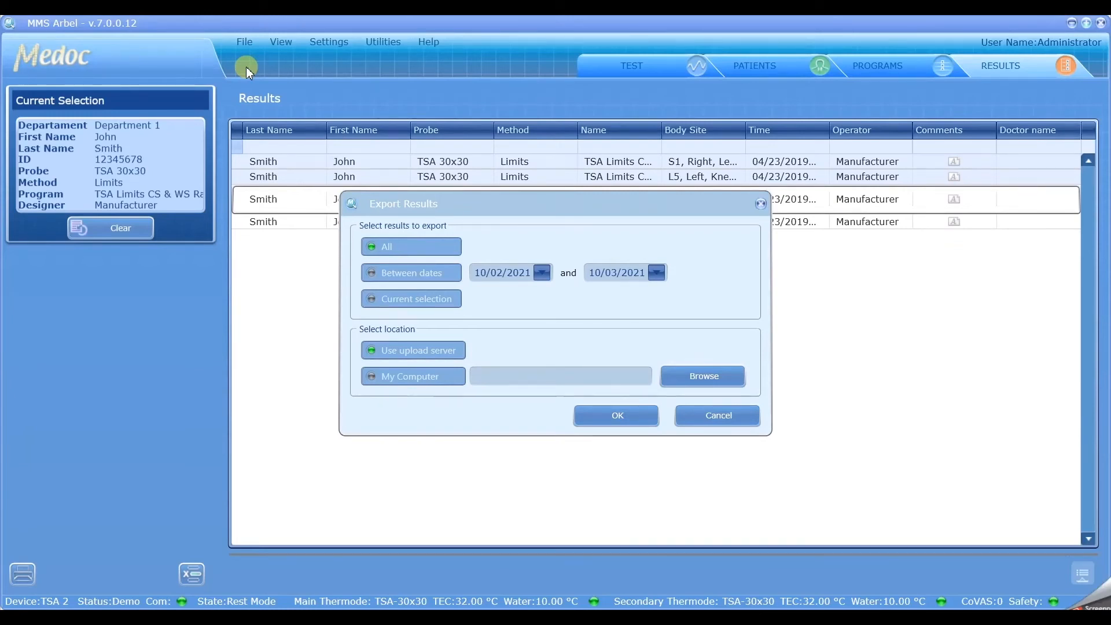
click(373, 274)
click(372, 300)
click(373, 385)
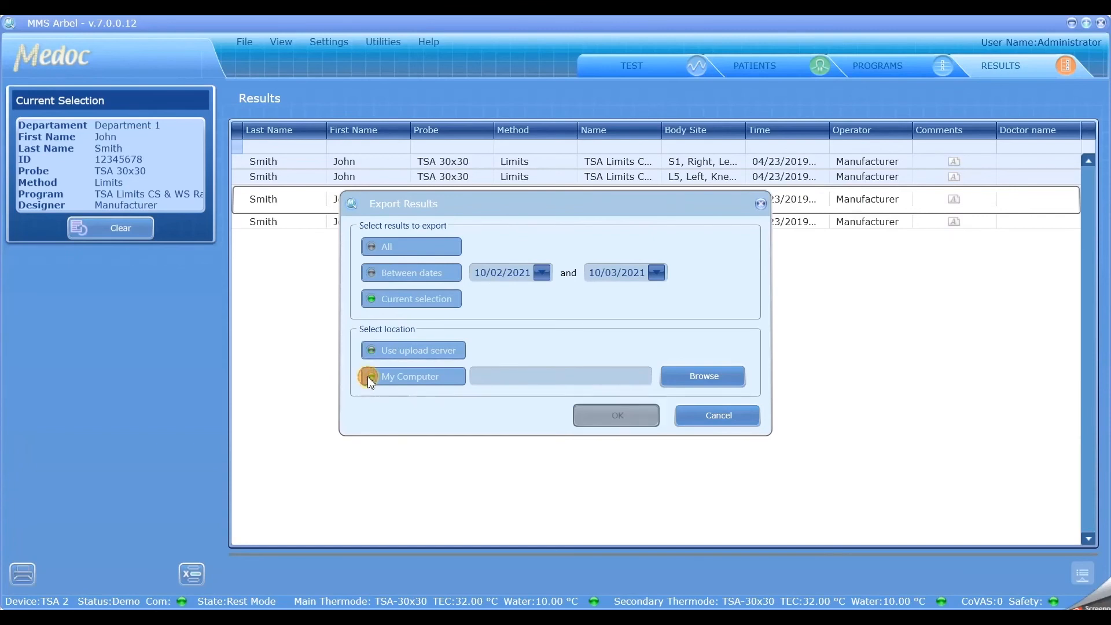
- Save the export file to the Desktop as RESULTS in MEDOC Main Station export format and complete the export
click(704, 376)
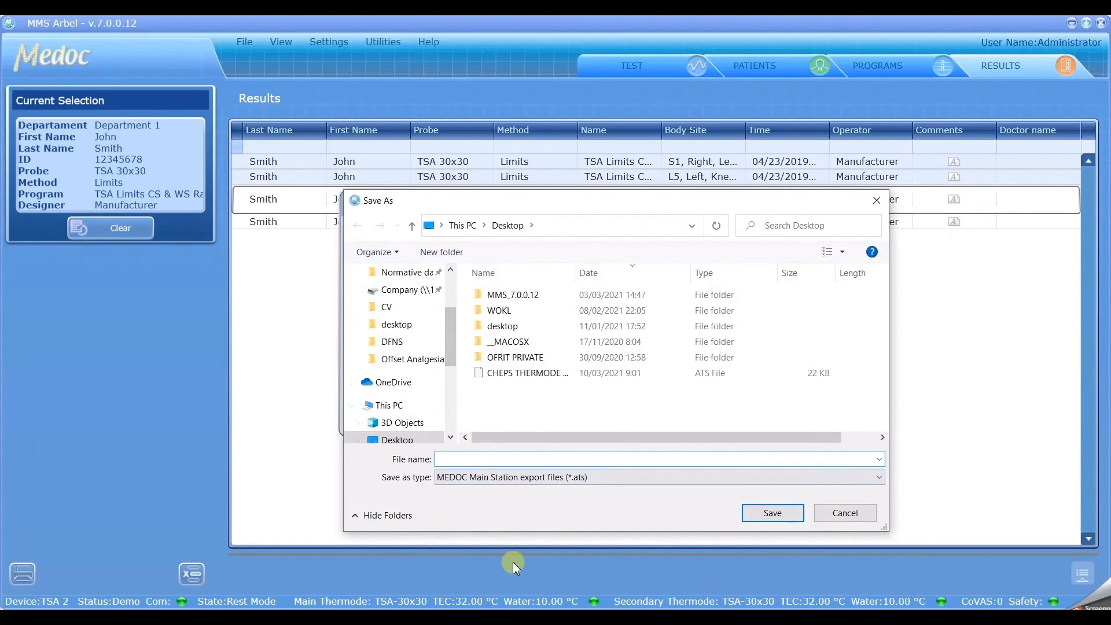
text(RESULTS)
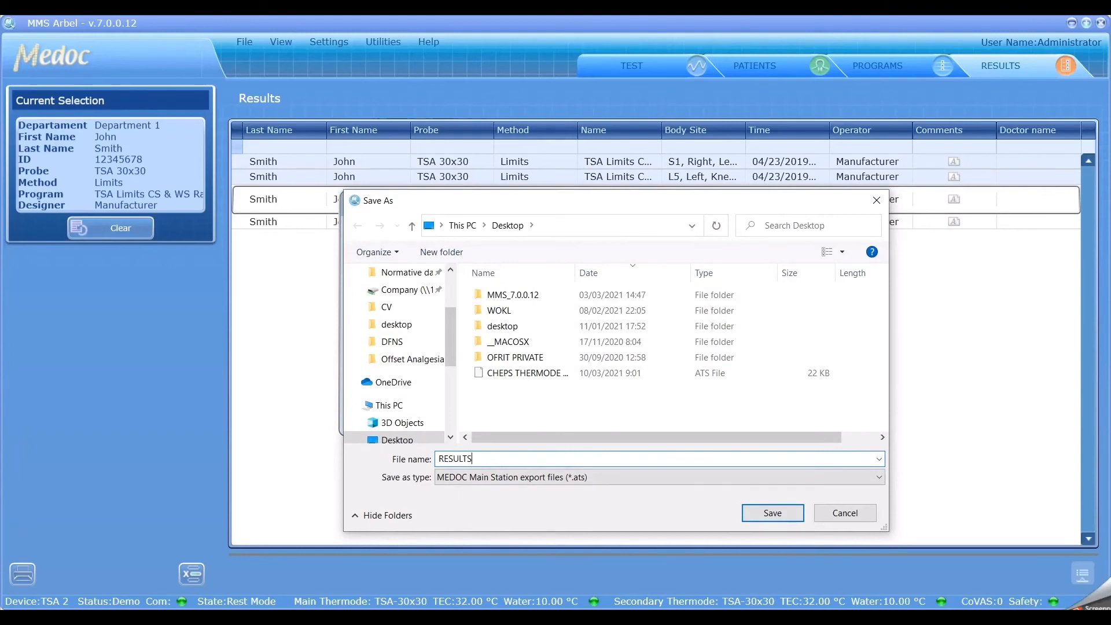
click(773, 513)
click(609, 415)
click(496, 370)
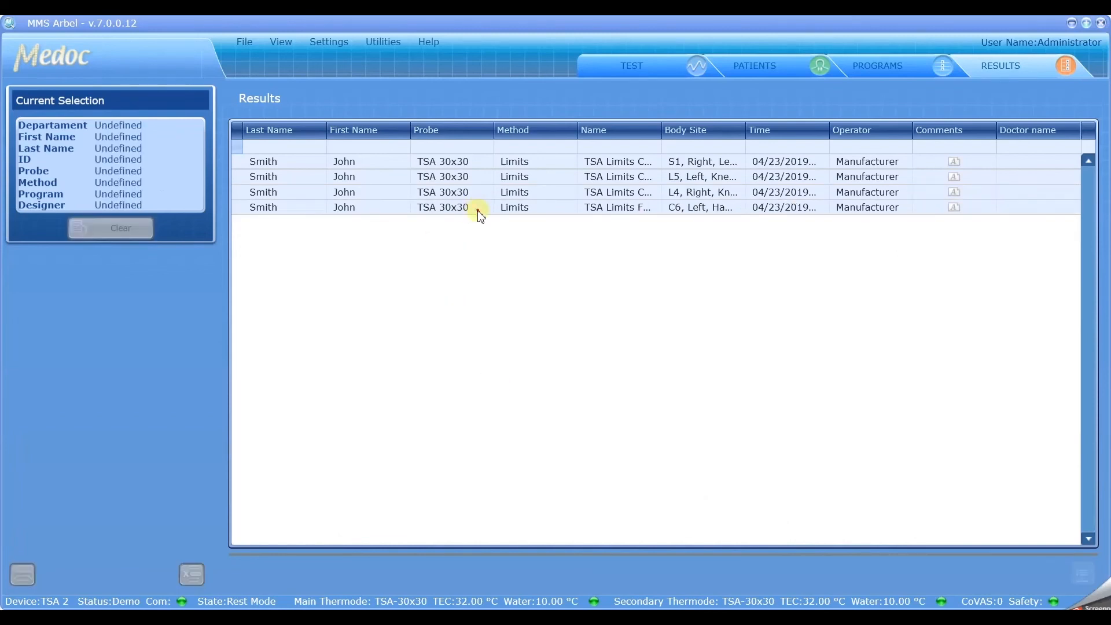
- Delete the C6 left TSA Limits Full Series result from the results list
click(479, 215)
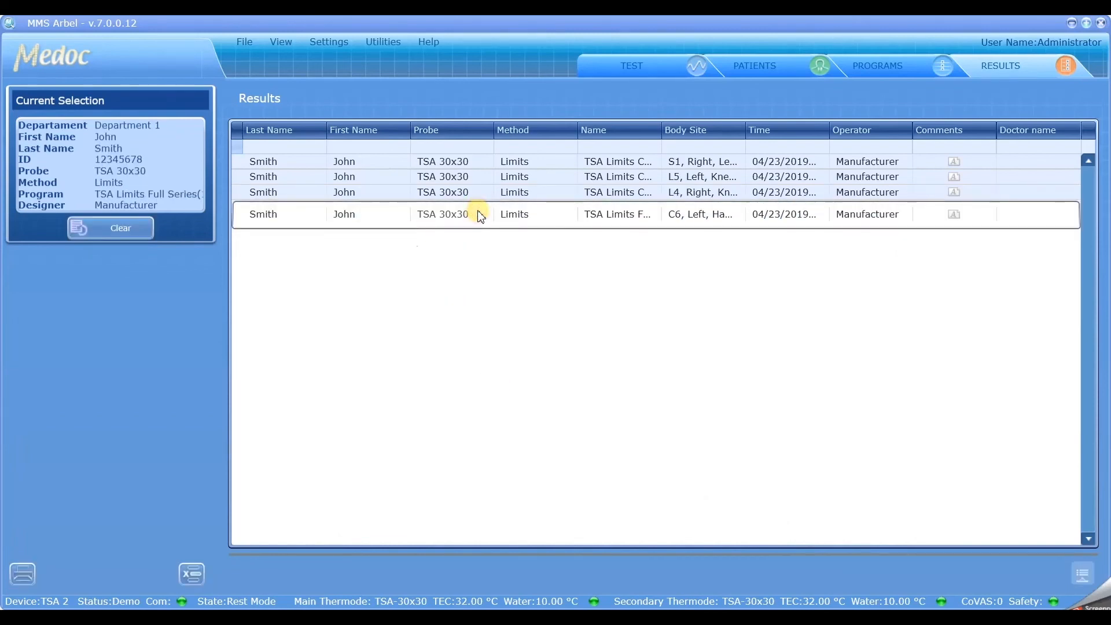
click(191, 575)
click(537, 352)
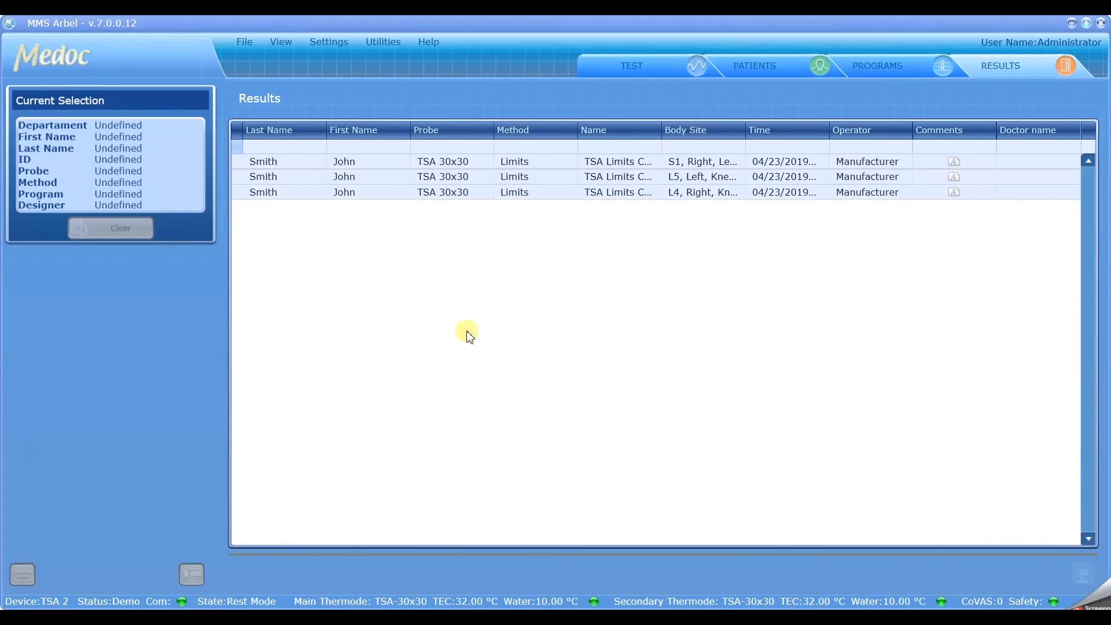
- Import RESULTS.ats from the Desktop, overwriting the conflicting local patient record with the imported one
click(248, 43)
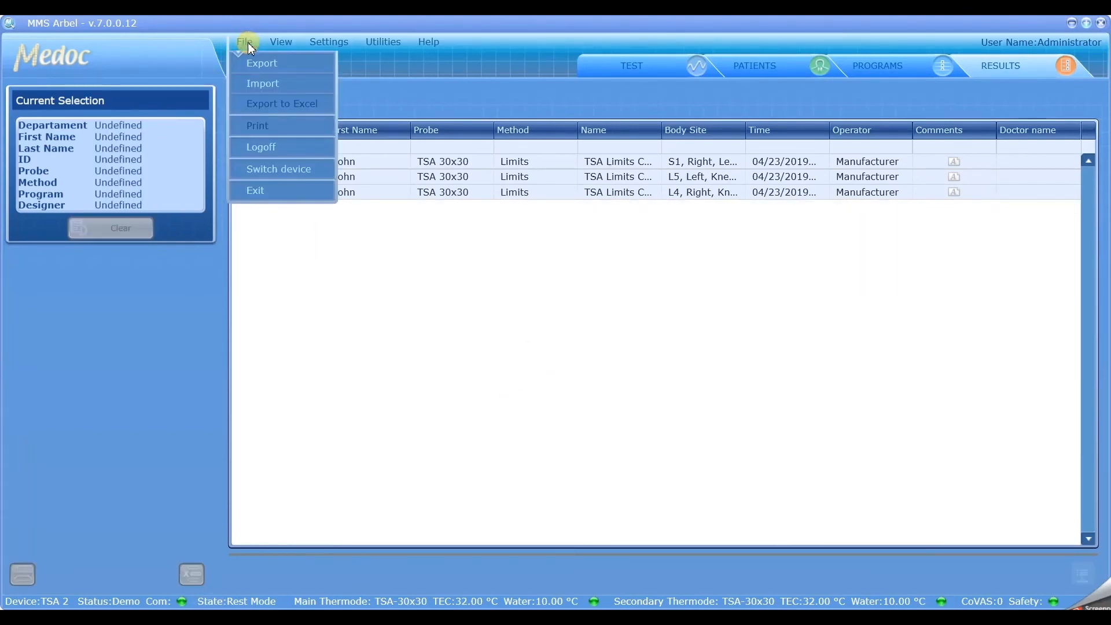
click(258, 84)
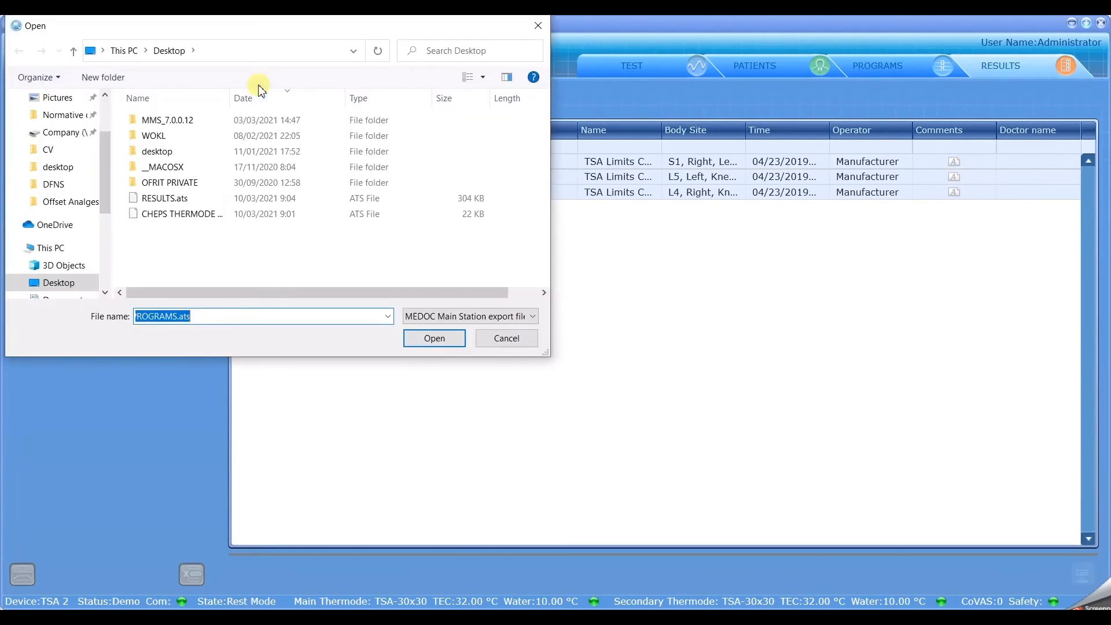
click(152, 197)
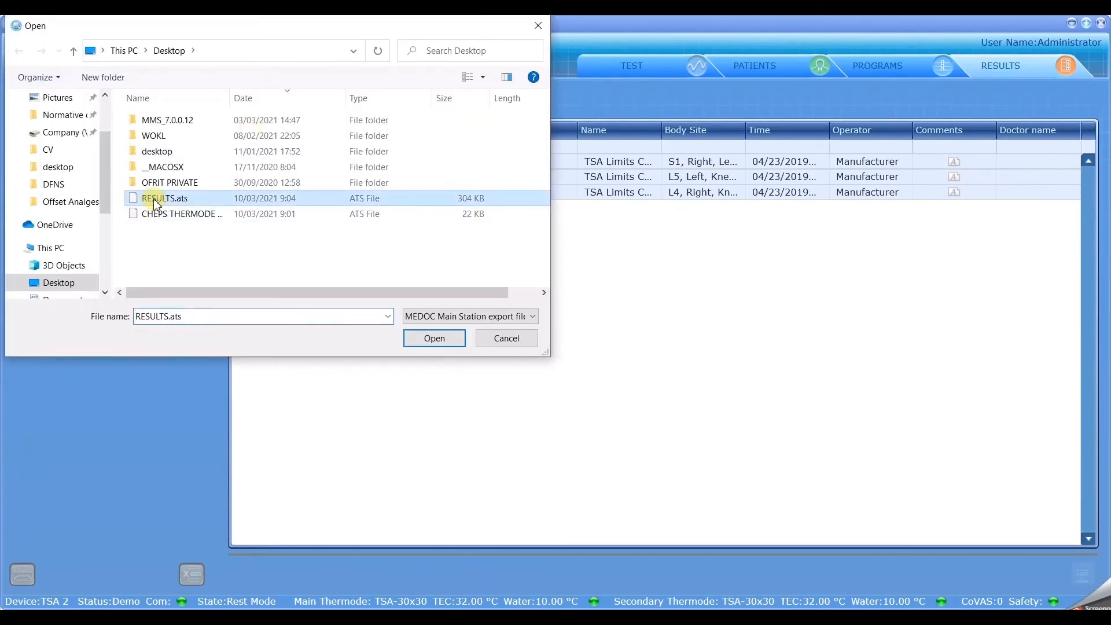
click(434, 340)
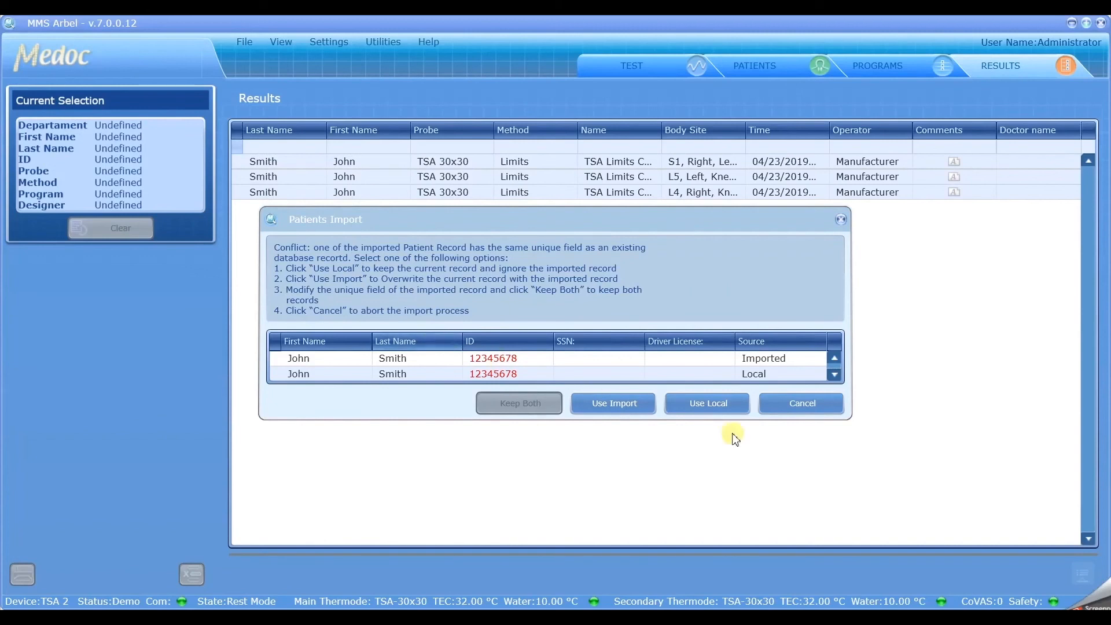
click(625, 403)
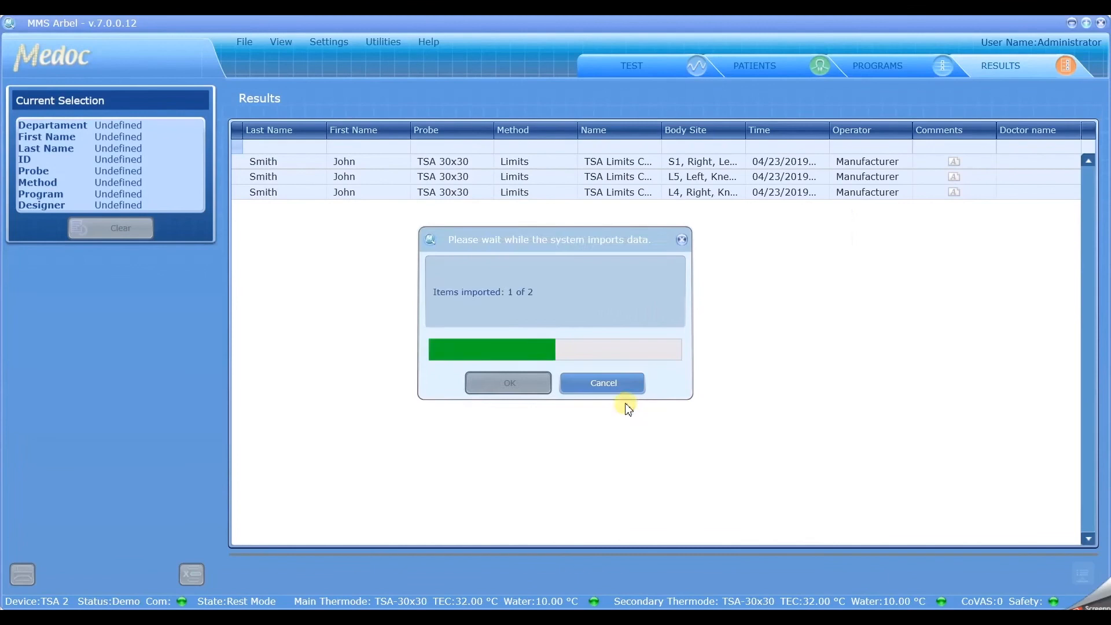
click(625, 402)
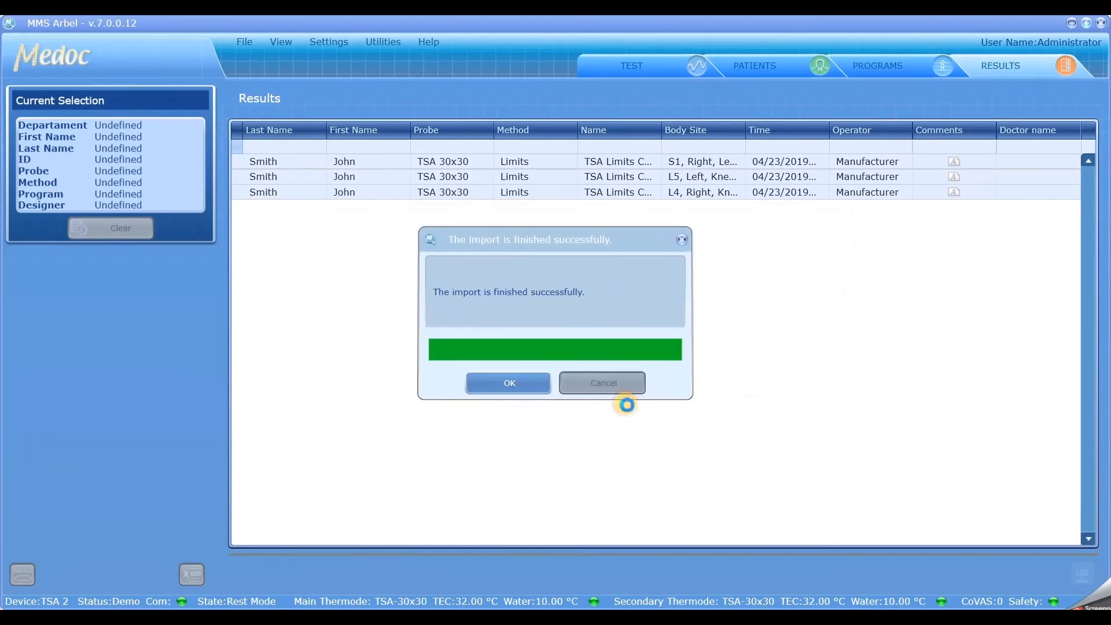
click(504, 376)
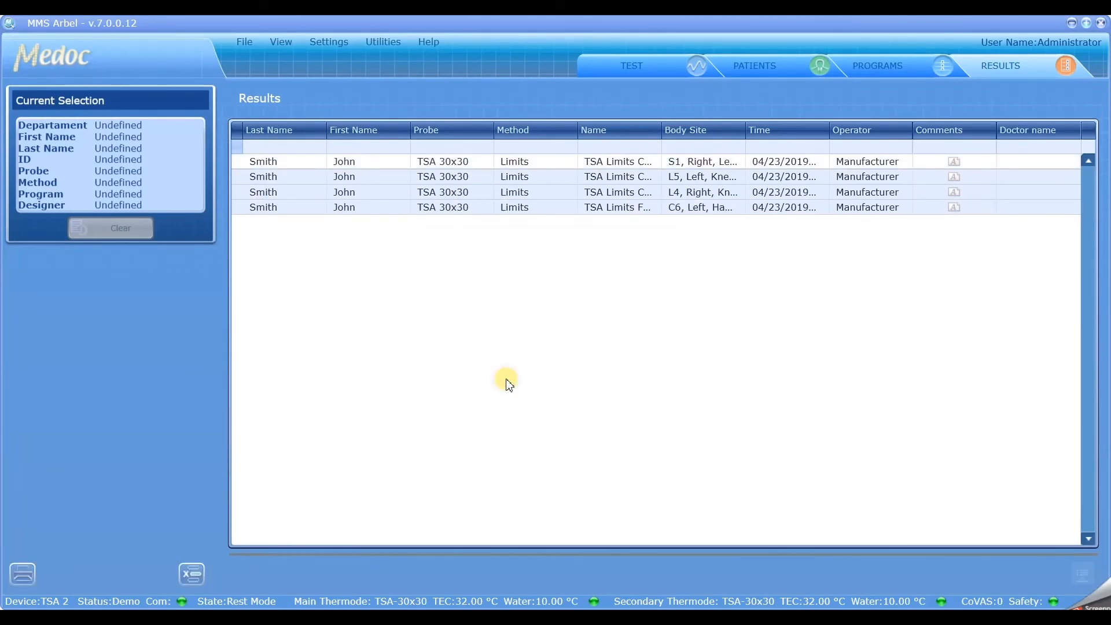